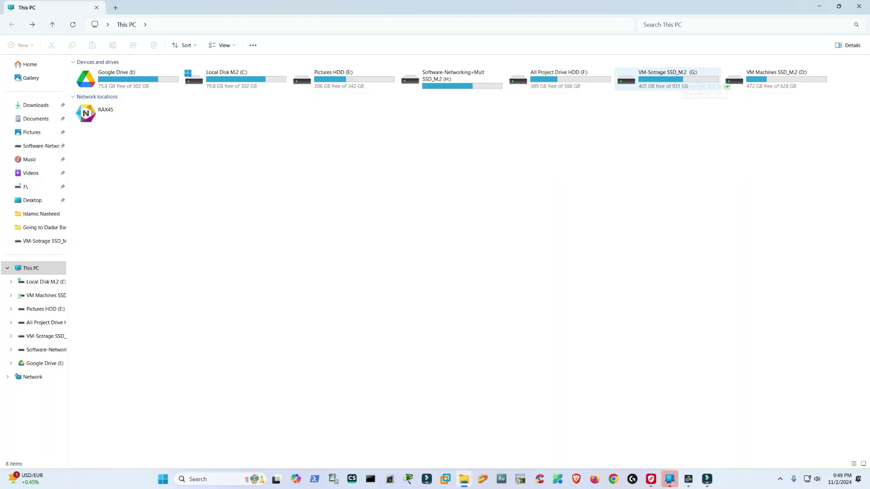
- Open drive G: and check that the Shared Drive folder is empty
{"action": "double_click", "coordinate": [675, 77]}
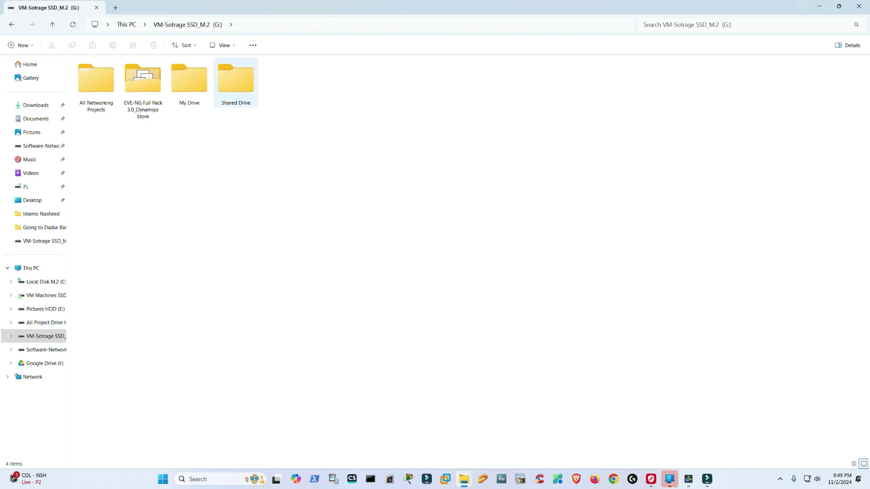
{"action": "double_click", "coordinate": [231, 101]}
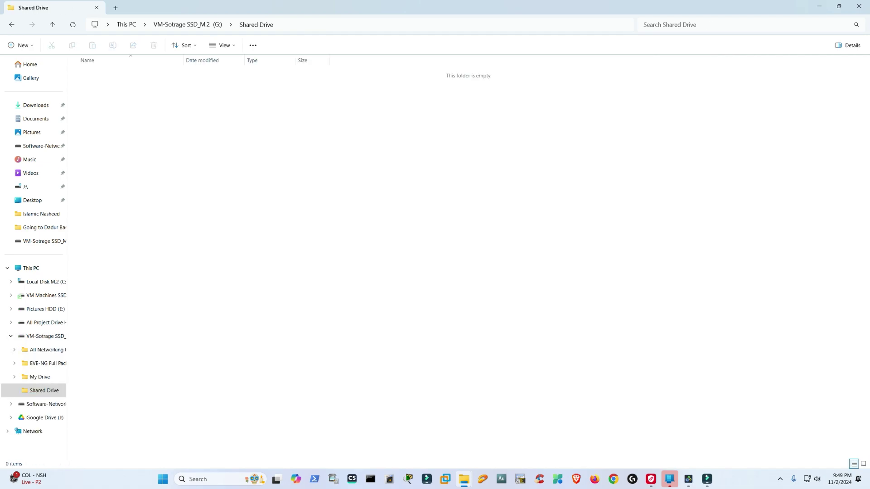
{"action": "key", "text": "alt+Left"}
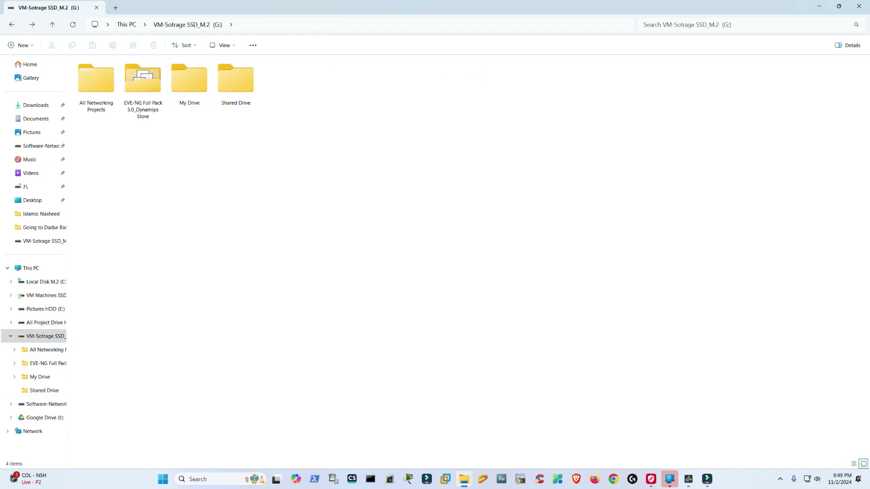
- Change the Shared Drive folder's icon to the hard-drive icon in its Customize properties
{"action": "right_click", "coordinate": [239, 98]}
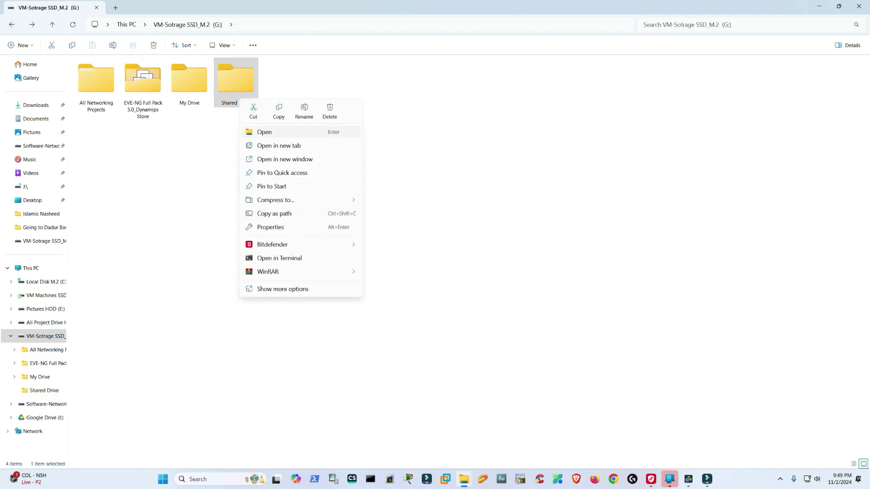
{"action": "key", "text": "alt+Enter"}
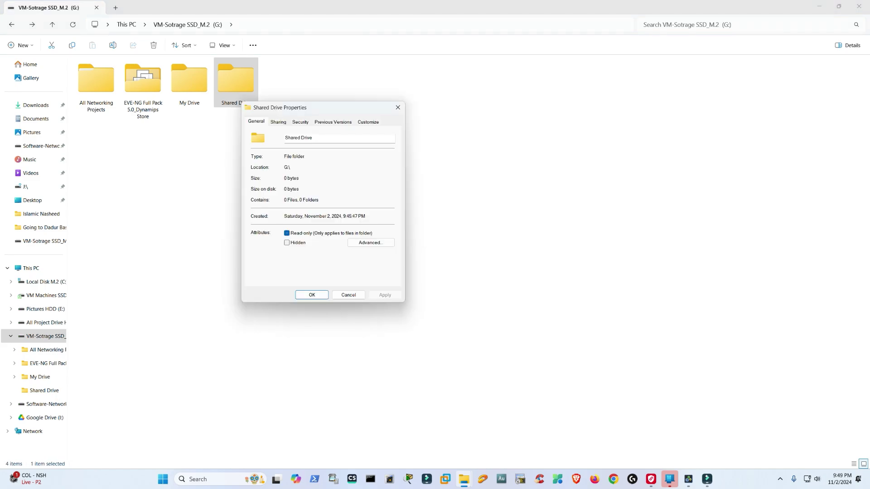
{"action": "key", "text": "ctrl+shift+Tab"}
{"action": "key", "text": "shift+Tab"}
{"action": "key", "text": "Return"}
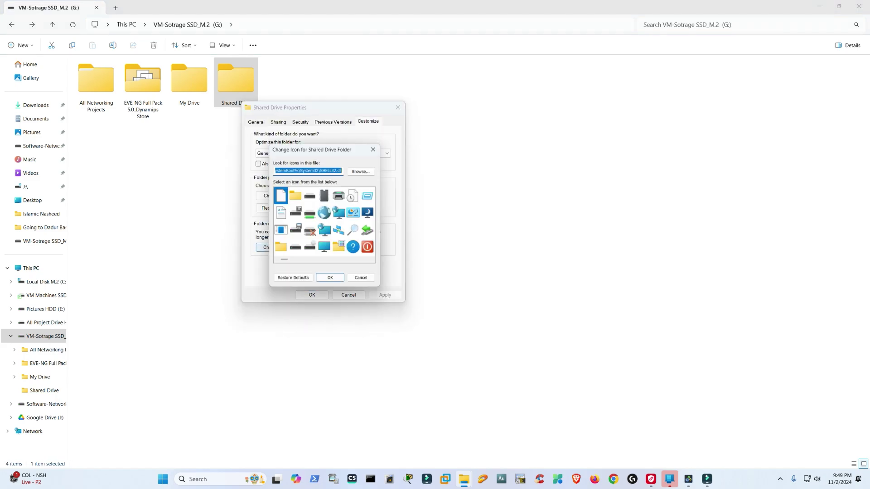
{"action": "key", "text": "Return"}
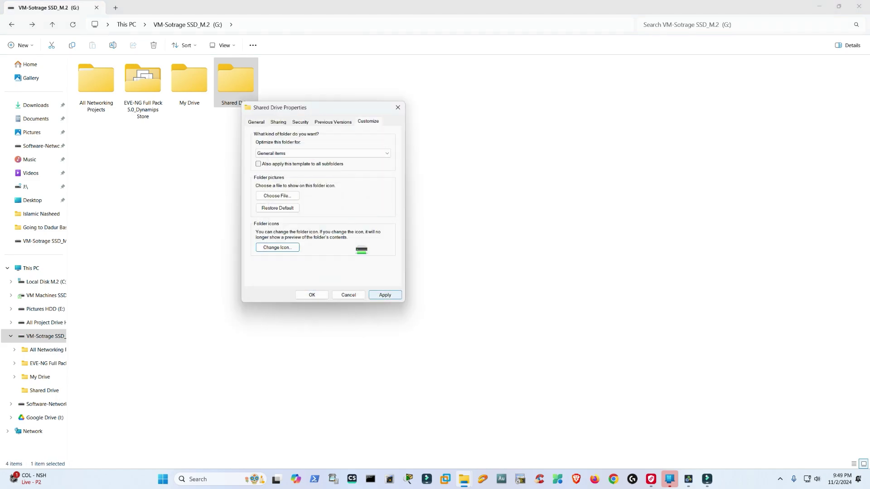
{"action": "key", "text": "Tab"}
{"action": "key", "text": "Tab"}
{"action": "key", "text": "Tab"}
{"action": "key", "text": "Return"}
{"action": "key", "text": "Return"}
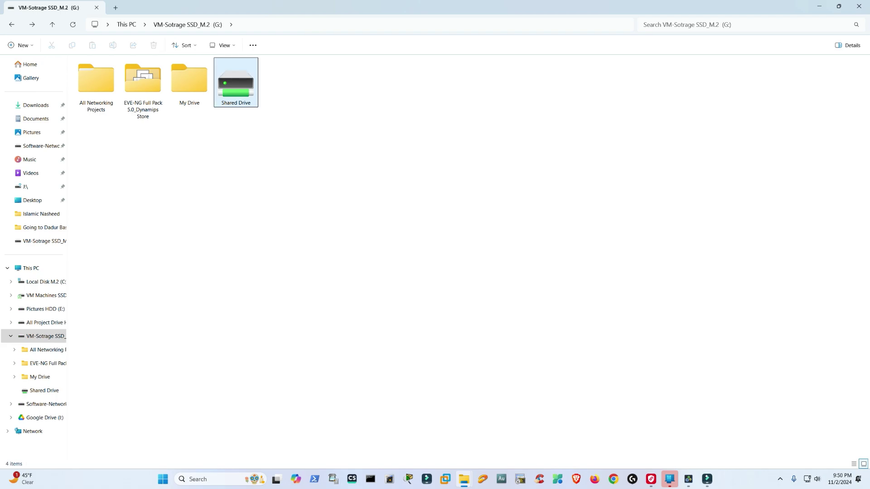
- Add Everyone to the Shared Drive folder's sharing list
{"action": "right_click", "coordinate": [239, 94]}
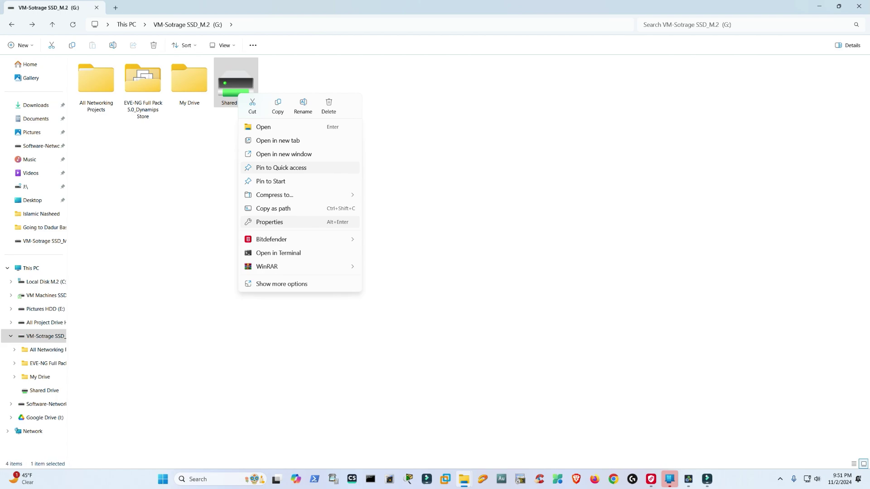
{"action": "left_click", "coordinate": [269, 222]}
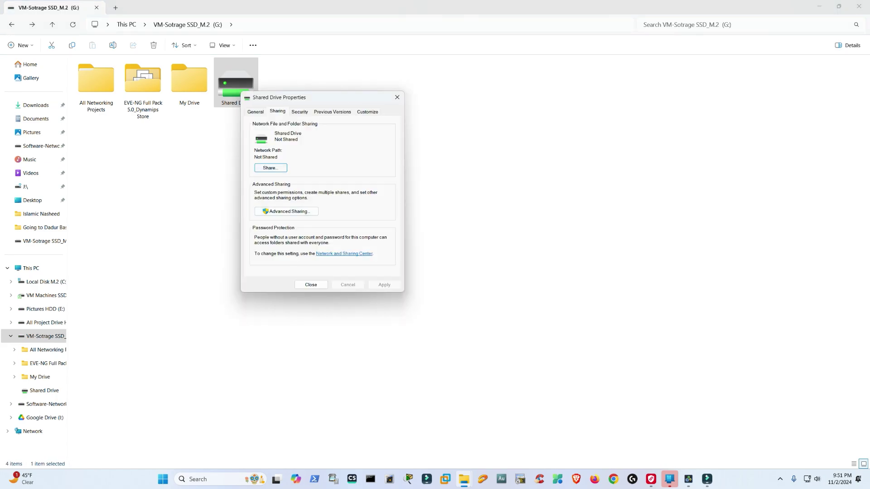
{"action": "key", "text": "Return"}
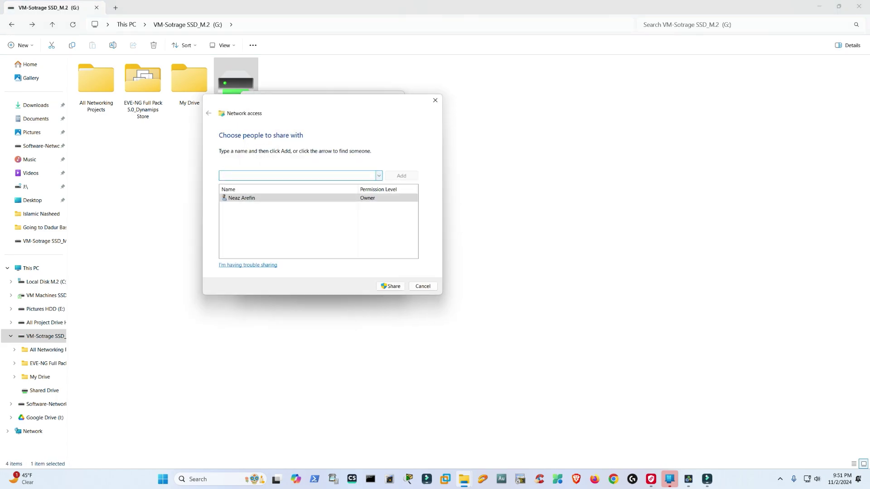
{"action": "left_click", "coordinate": [379, 176]}
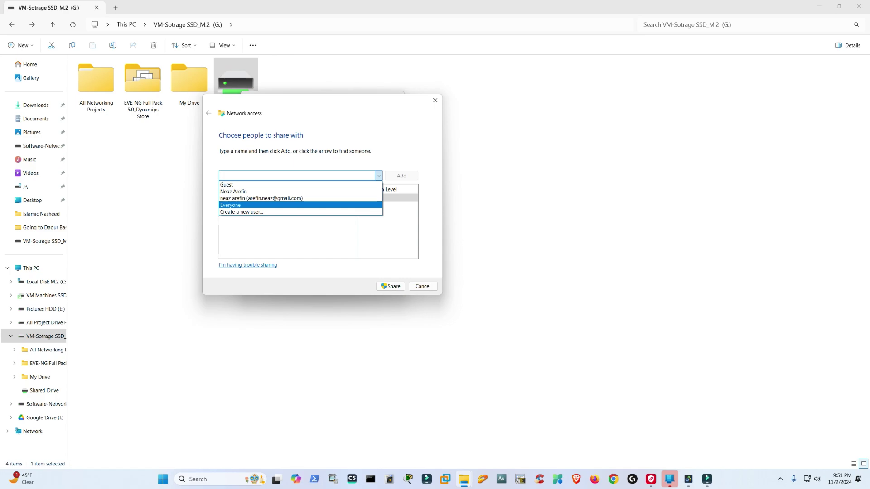
{"action": "key", "text": "Return"}
{"action": "key", "text": "Return"}
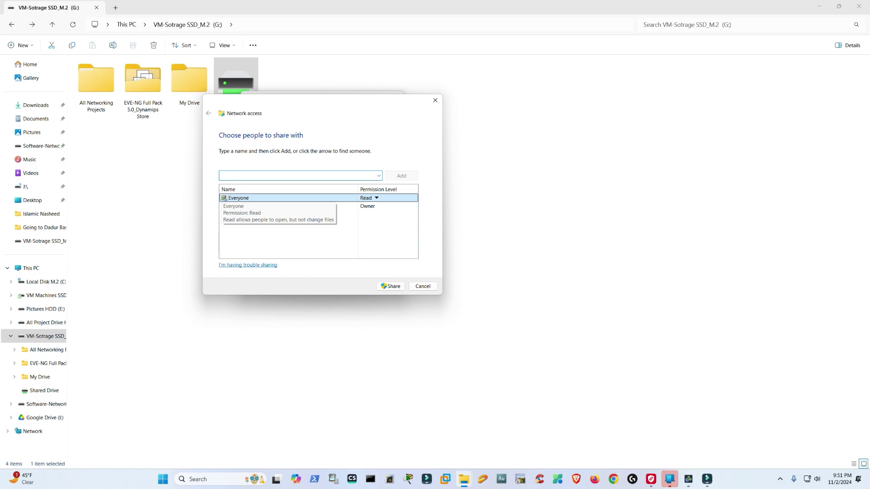
- Give Everyone Read/Write permission and share the folder
{"action": "left_click", "coordinate": [221, 176]}
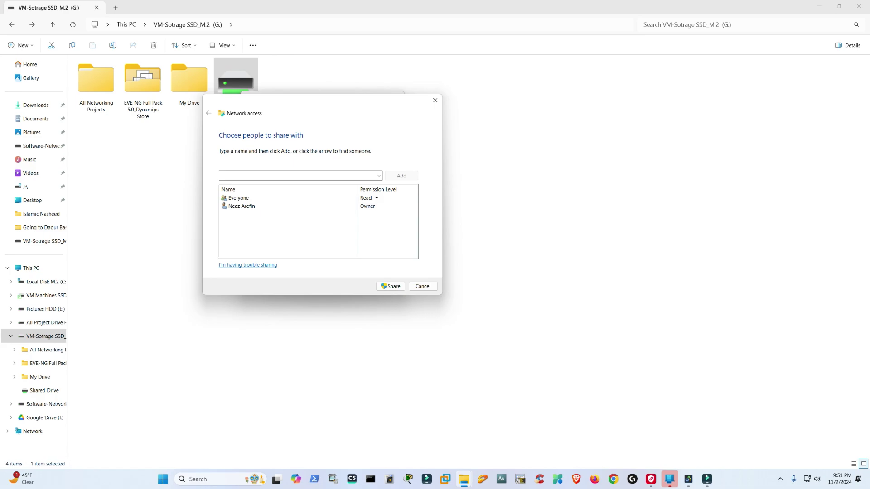
{"action": "left_click", "coordinate": [376, 198]}
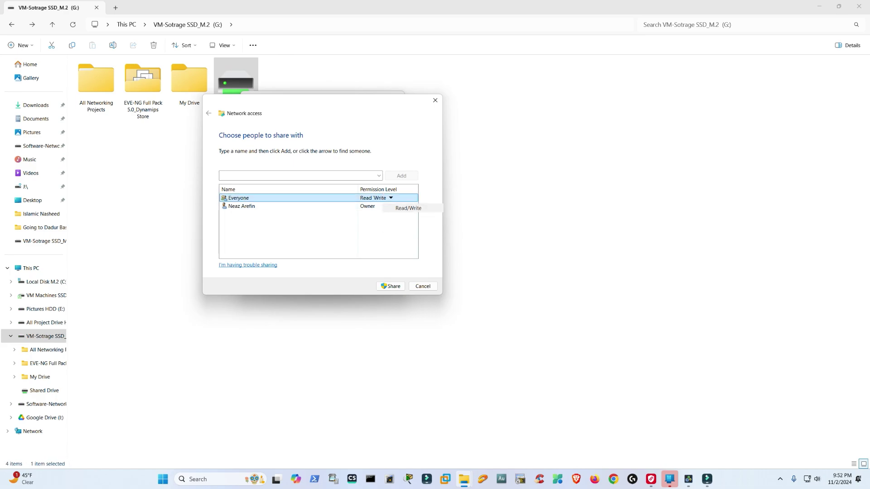
{"action": "left_click", "coordinate": [408, 208]}
{"action": "left_click", "coordinate": [390, 286]}
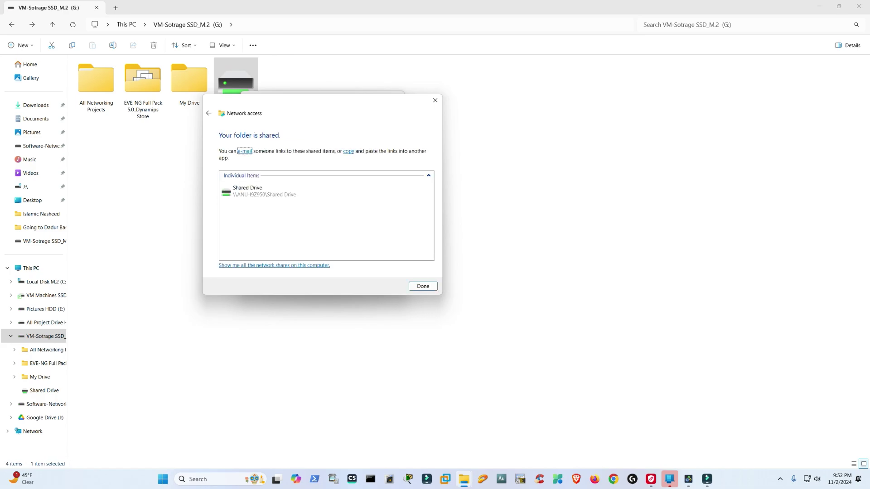
- Allow Everyone Full Control, Change and Read under Advanced Sharing permissions
{"action": "left_click", "coordinate": [422, 286]}
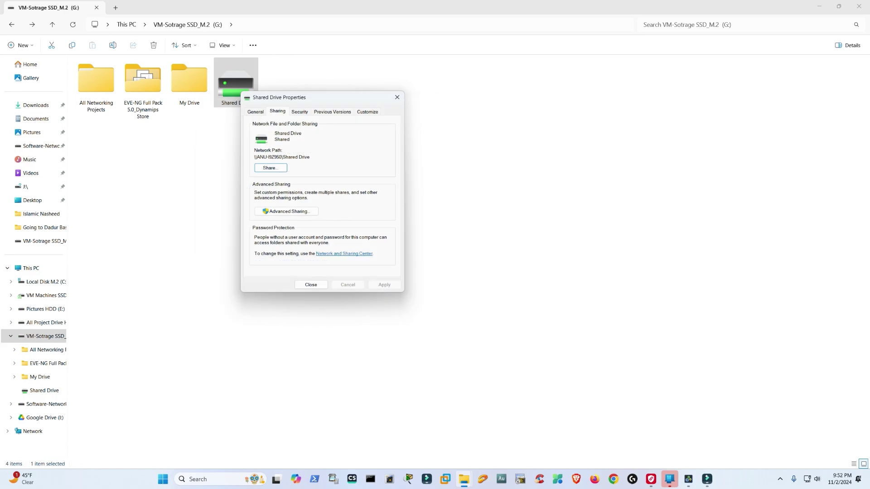
{"action": "left_click", "coordinate": [287, 211]}
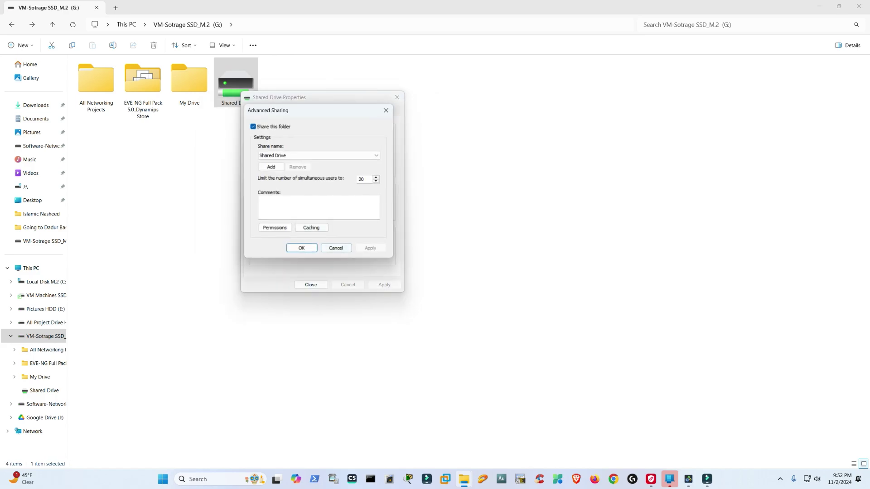
{"action": "left_click", "coordinate": [275, 227]}
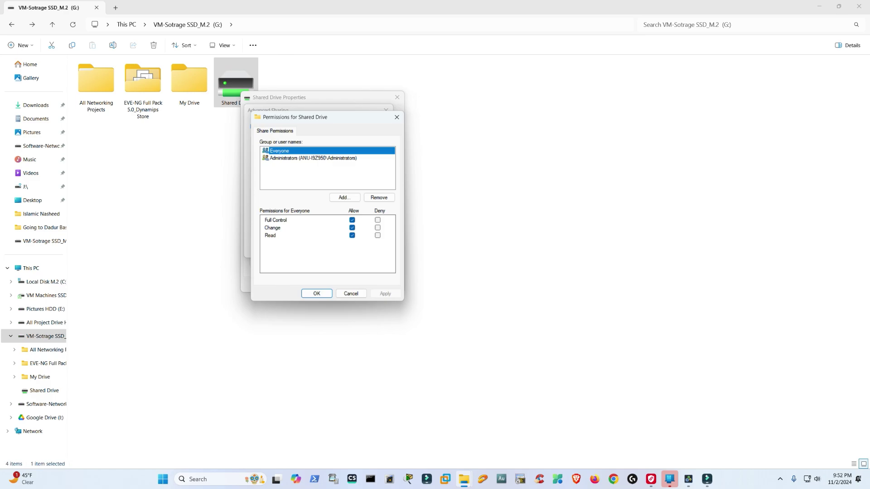
{"action": "left_click", "coordinate": [317, 293]}
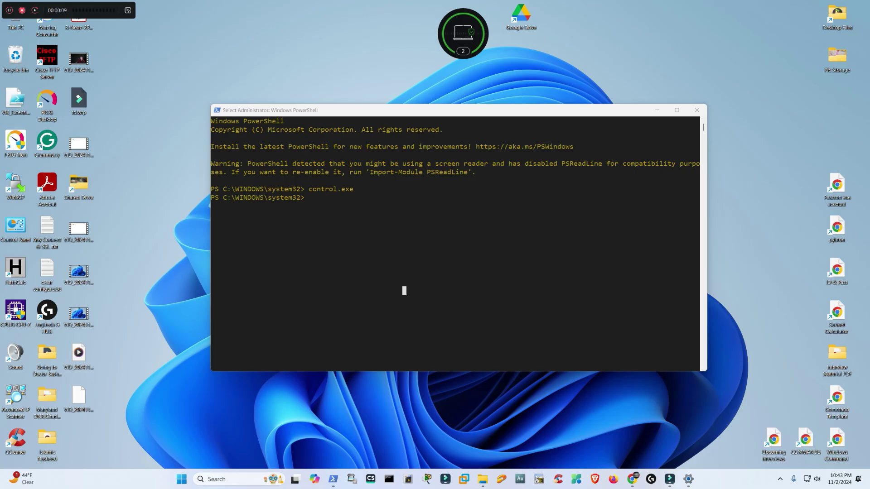
- Exit Select mode in the admin PowerShell window and rerun control.exe to open Control Panel
{"action": "left_click_drag", "start_coordinate": [453, 110], "coordinate": [489, 86]}
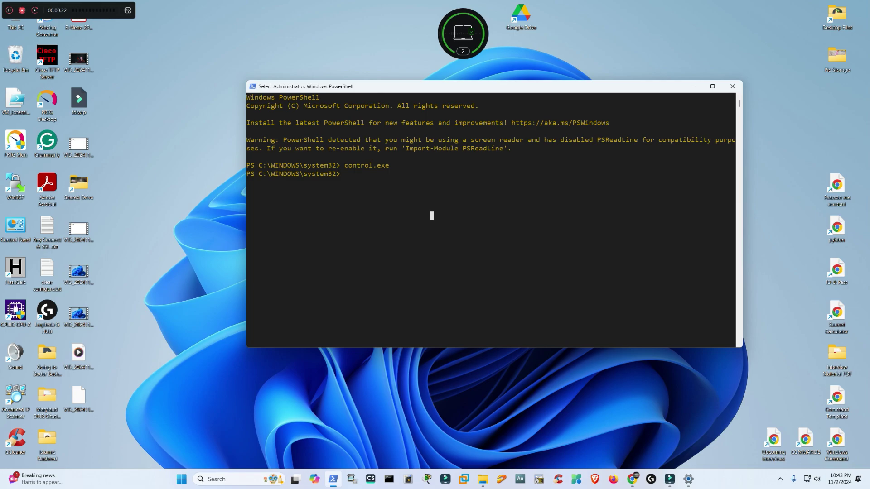
{"action": "key", "text": "Escape"}
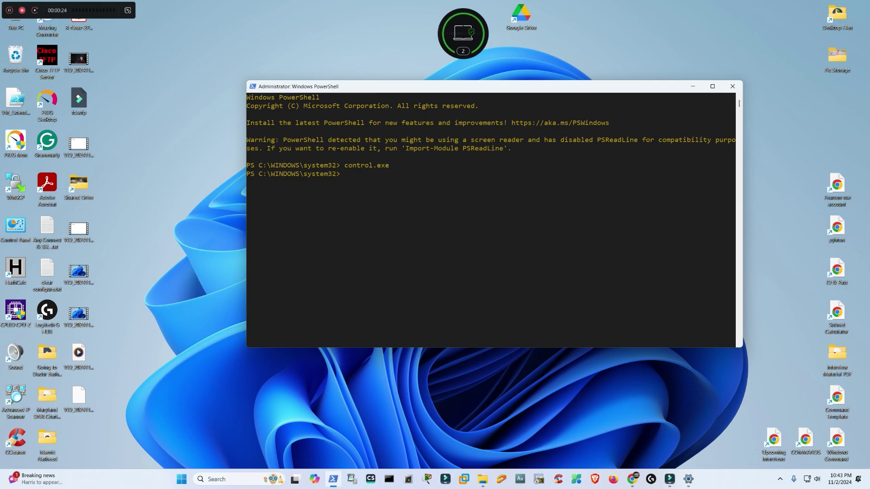
{"action": "key", "text": "Up"}
{"action": "key", "text": "Return"}
{"action": "key", "text": "super+Up"}
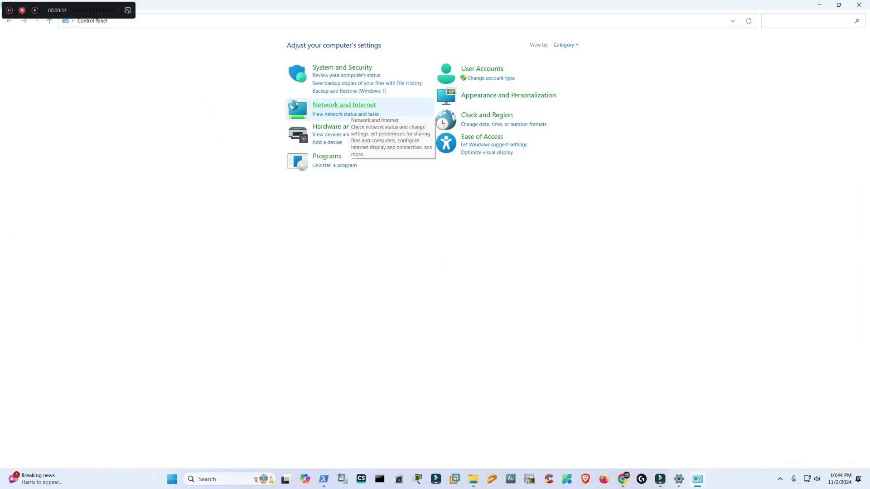
- Go through Network and Sharing Center to Change advanced sharing settings
{"action": "left_click", "coordinate": [345, 115]}
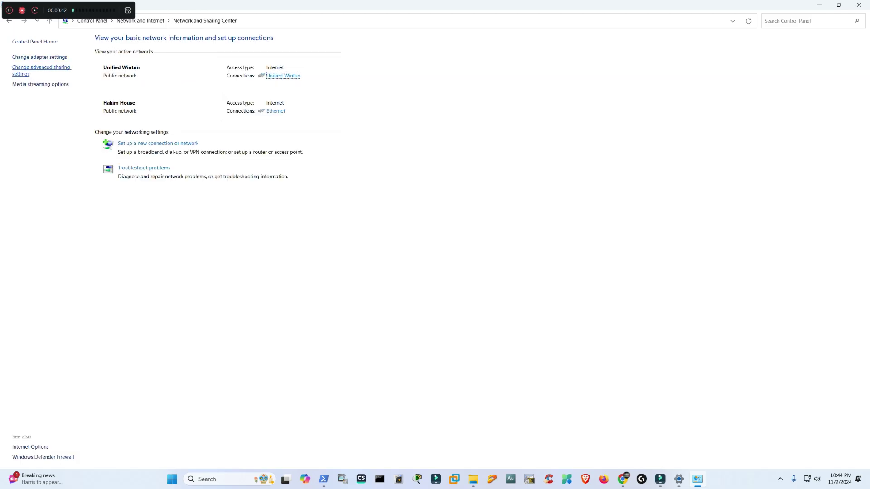
{"action": "left_click", "coordinate": [41, 67]}
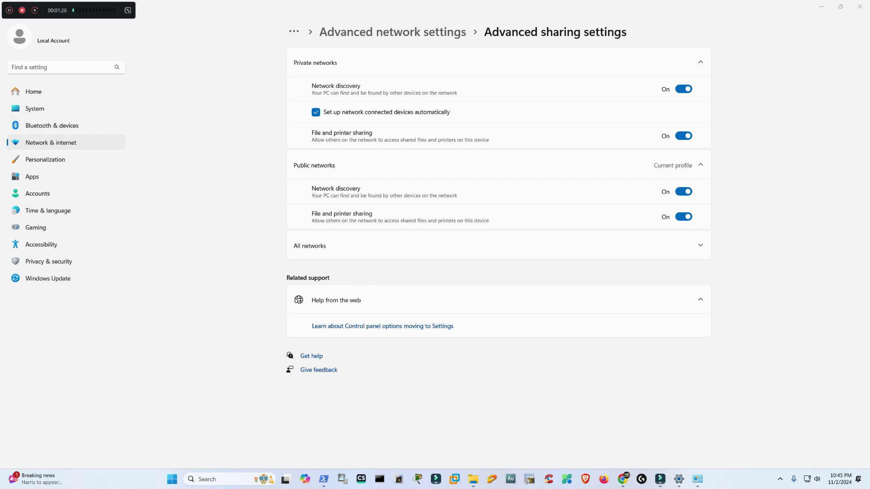
- Expand the All networks sharing section and show the hidden taskbar tray icons
{"action": "left_click", "coordinate": [499, 246]}
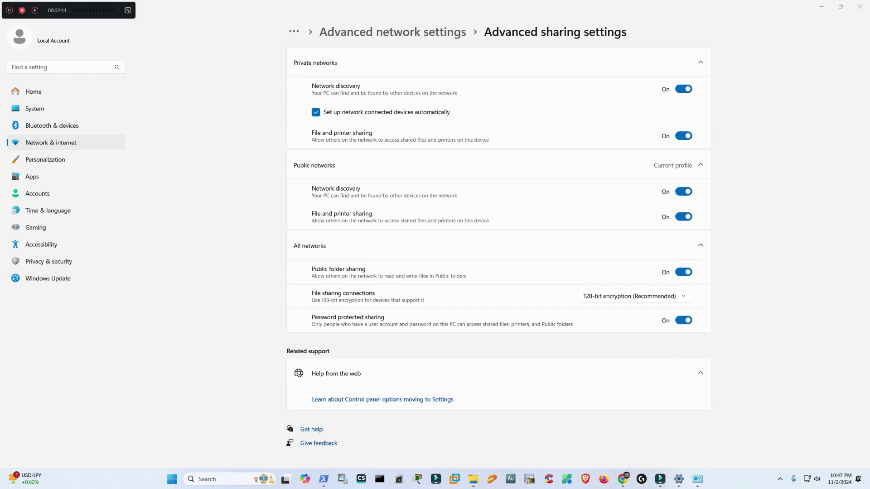
{"action": "left_click", "coordinate": [780, 479]}
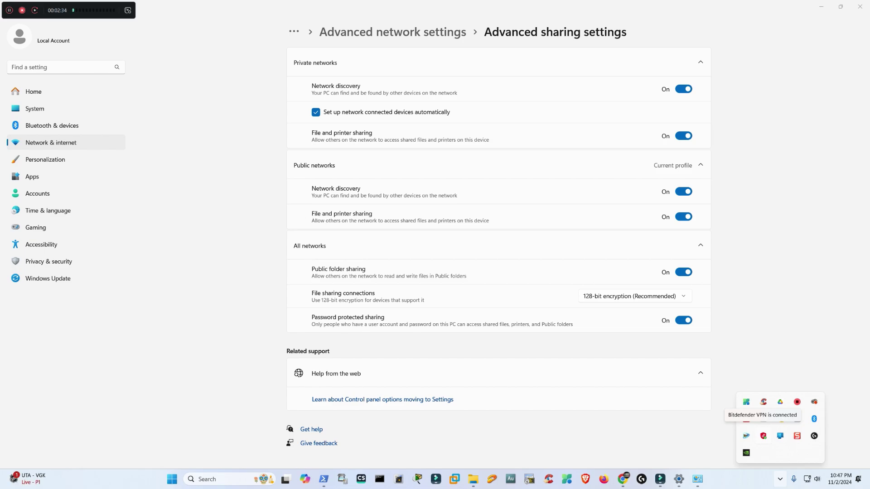
- Close the hidden tray icons popup
{"action": "key", "text": "Escape"}
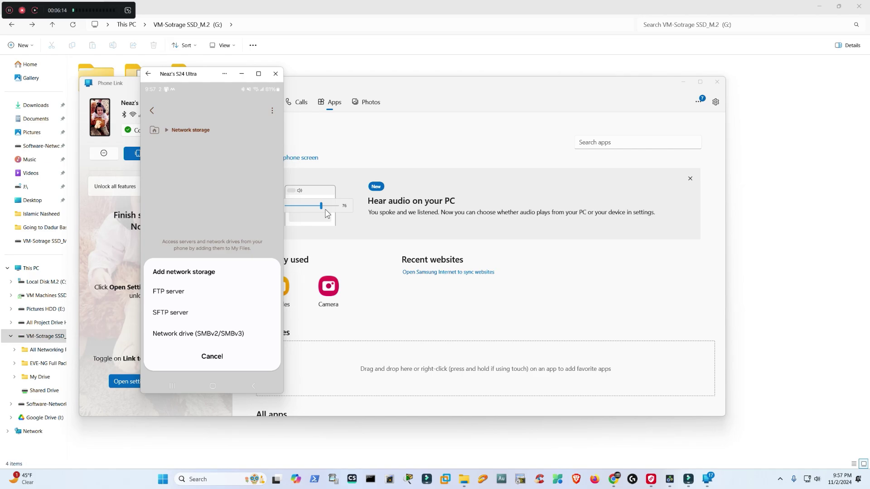
- Add the PC as a Network drive (SMBv2/SMBv3), then open Shared Drive on G: in Explorer
{"action": "left_click", "coordinate": [198, 334]}
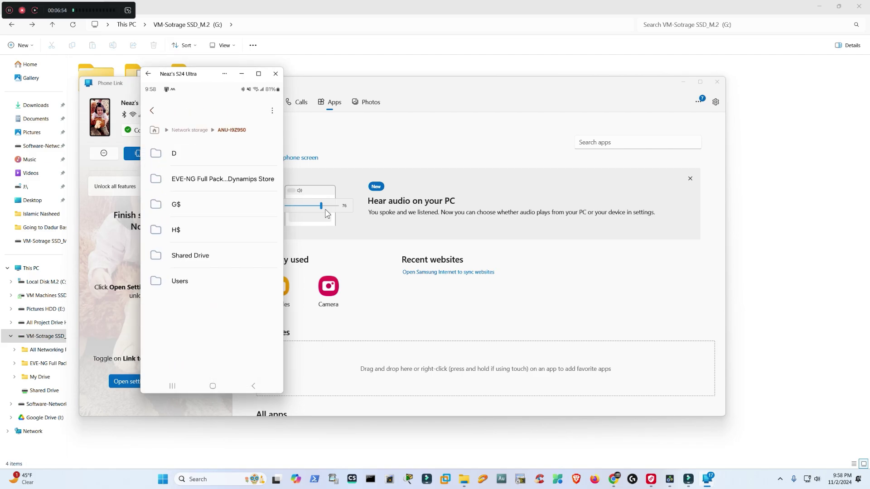
{"action": "key", "text": "alt+Tab"}
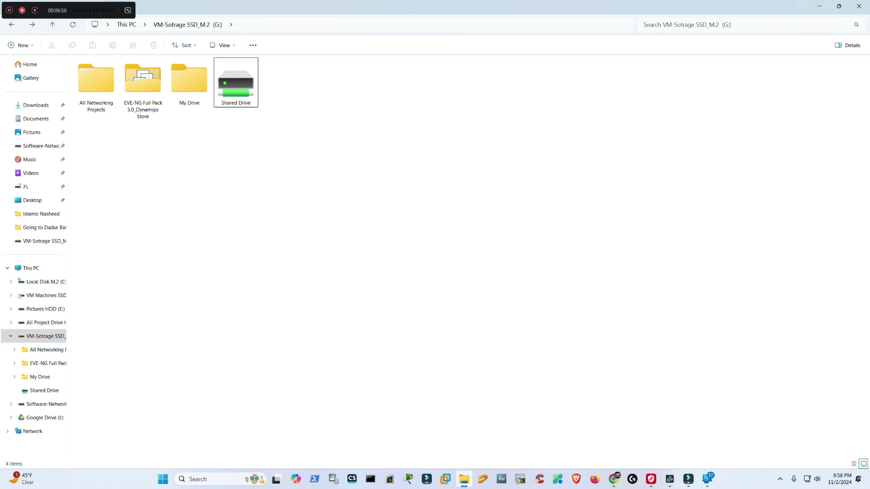
{"action": "key", "text": "Return"}
- Move the selected phone item, choosing Shared Drive under Network storage as the destination
{"action": "left_click", "coordinate": [707, 479]}
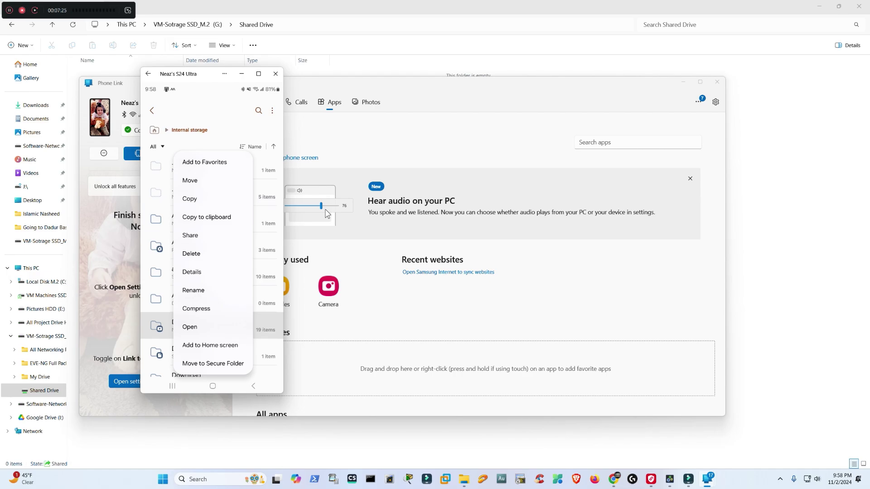
{"action": "left_click", "coordinate": [190, 180]}
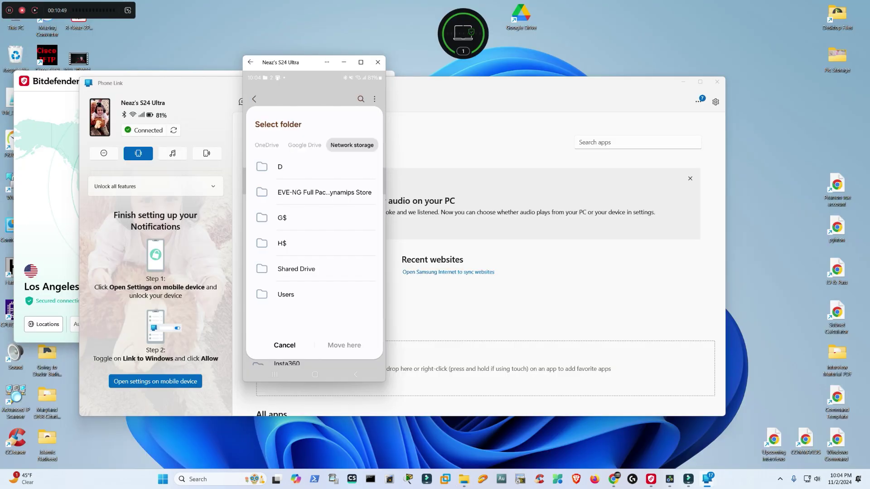
{"action": "left_click", "coordinate": [291, 286]}
- Confirm Move here, then check that Shared Drive's Camera folder holds all 457 files
{"action": "left_click", "coordinate": [345, 345]}
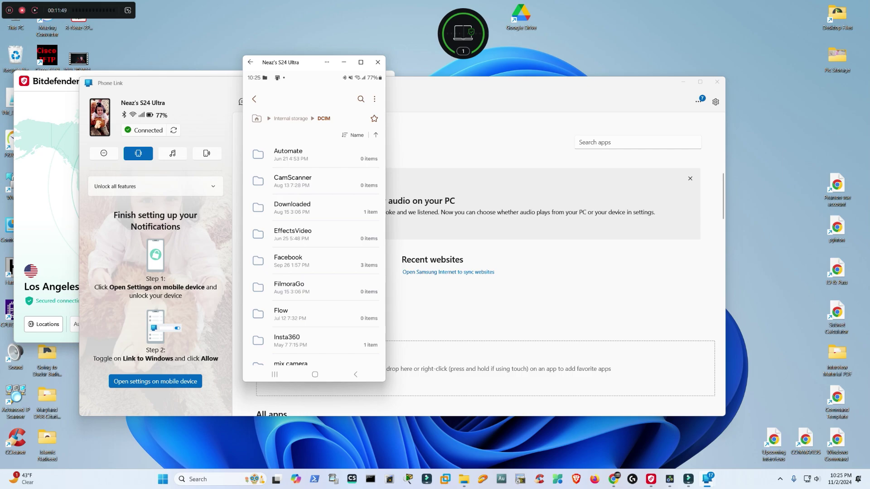
{"action": "left_click", "coordinate": [463, 479]}
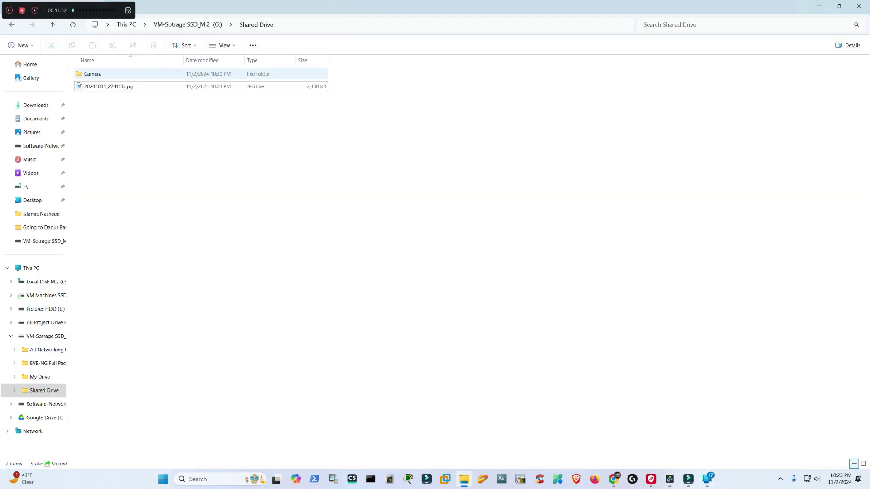
{"action": "double_click", "coordinate": [93, 73]}
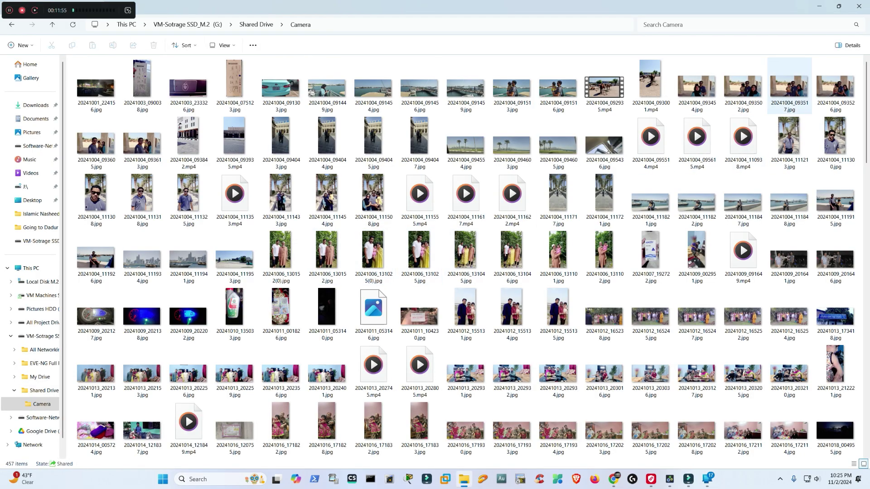
{"action": "scroll", "coordinate": [472, 257], "scroll_direction": "down", "scroll_amount": 10}
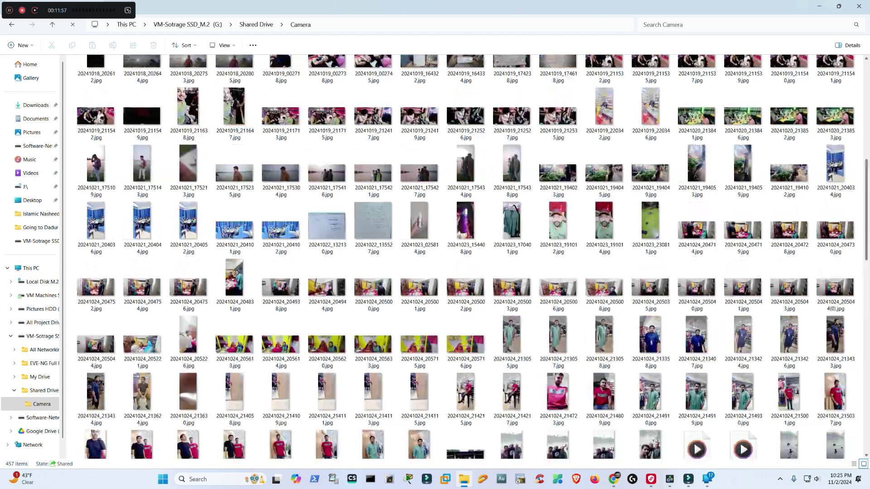
{"action": "key", "text": "super+Down"}
{"action": "key", "text": "super+Down"}
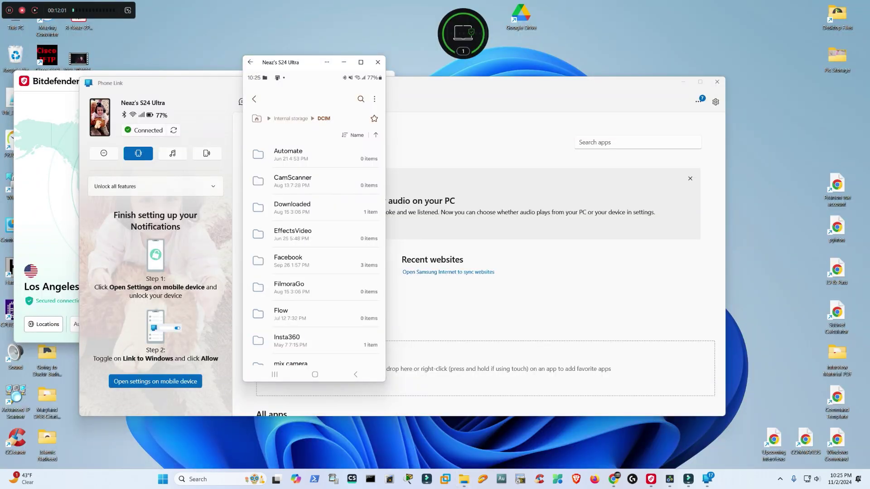